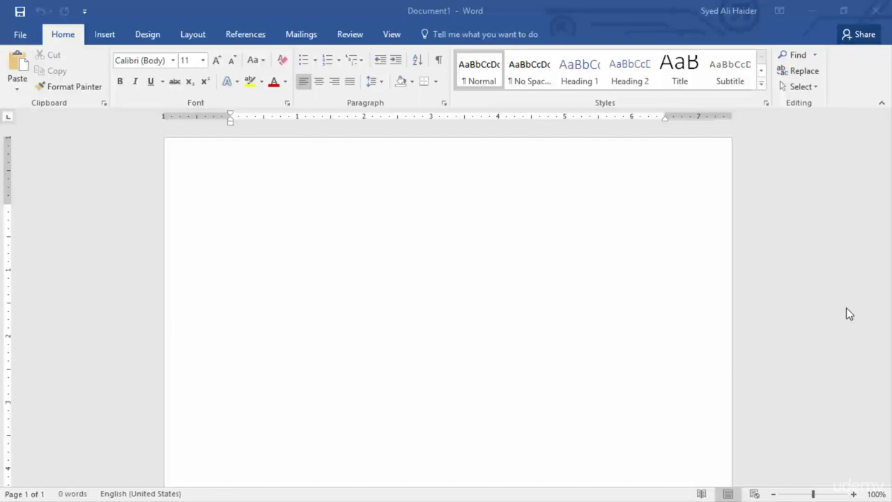
Step: Minimize the blank Document1 Word window to reveal the desktop files
left_click(812, 10)
right_click(620, 78)
left_click(687, 117)
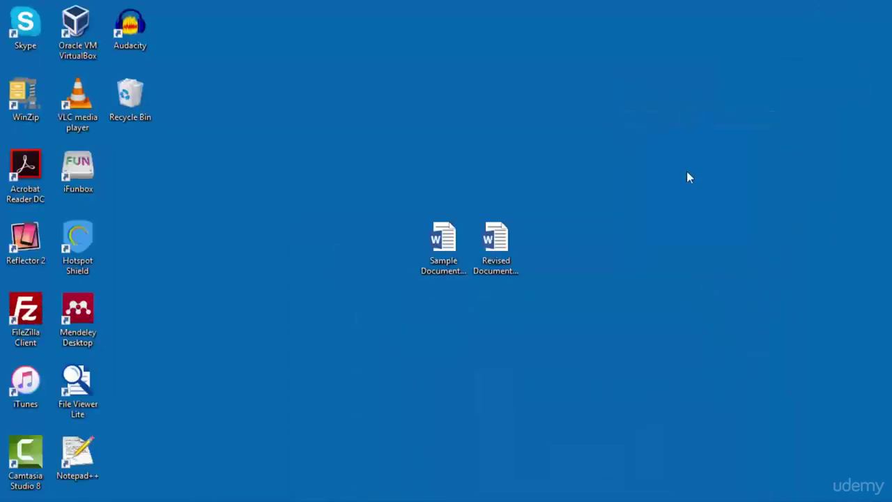
left_click_drag(572, 153, 407, 304)
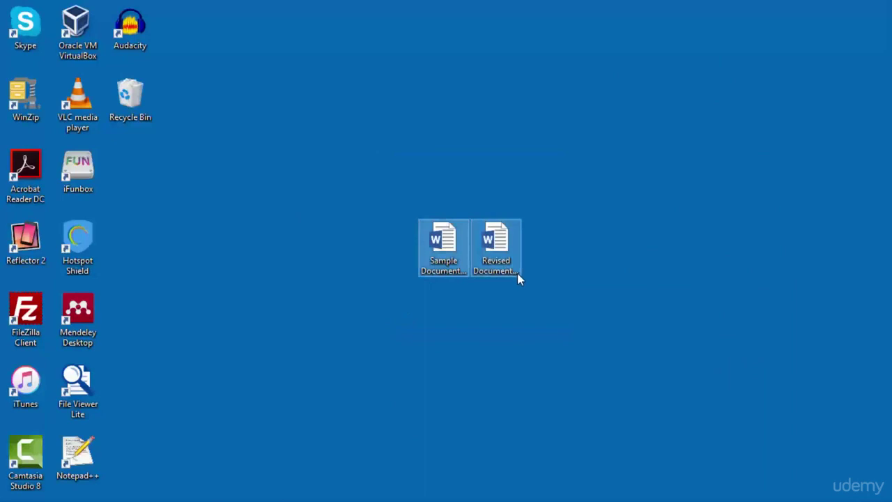
left_click(451, 266)
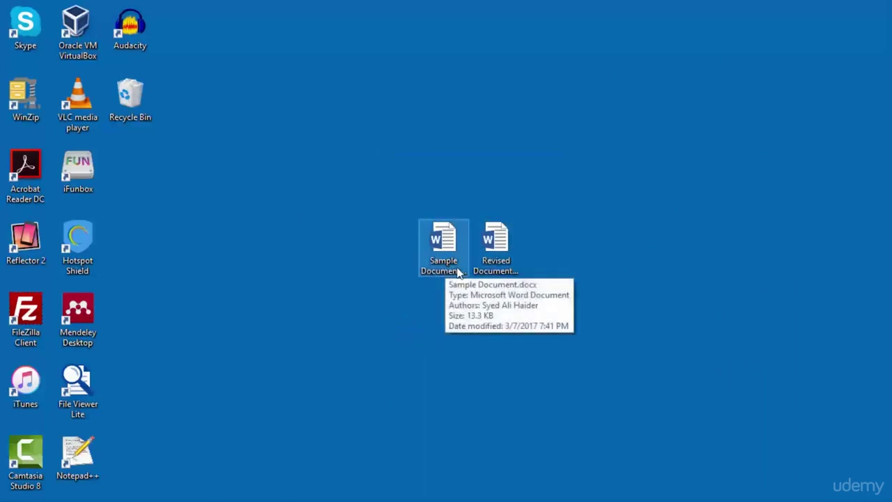
left_click(502, 270)
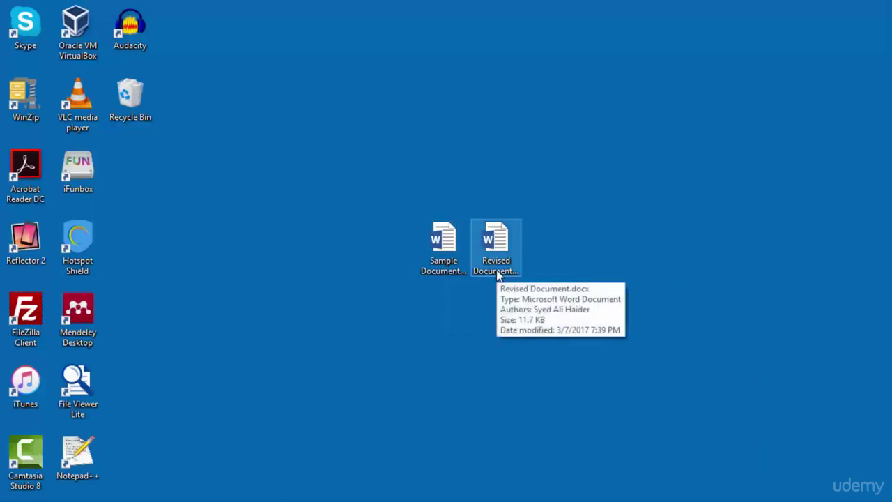
left_click(541, 277)
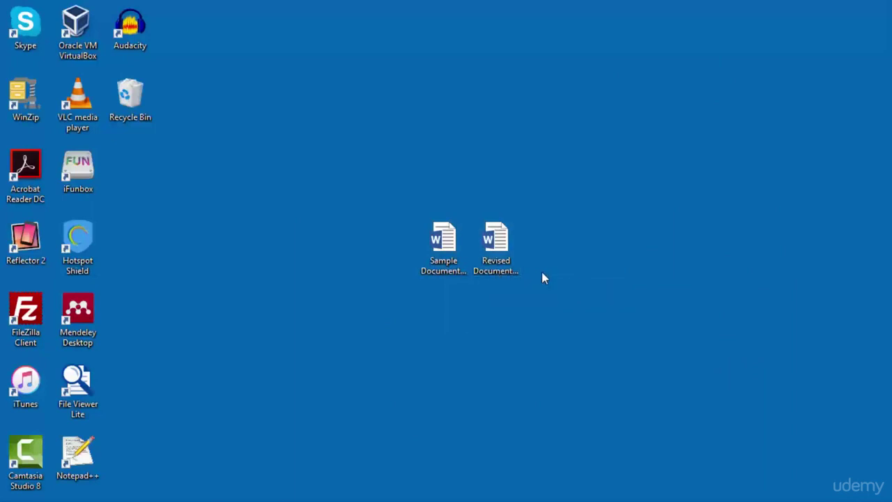
Step: Open Sample Document.docx, look over its Internet of Things paragraphs, then minimize Word
double_click(446, 263)
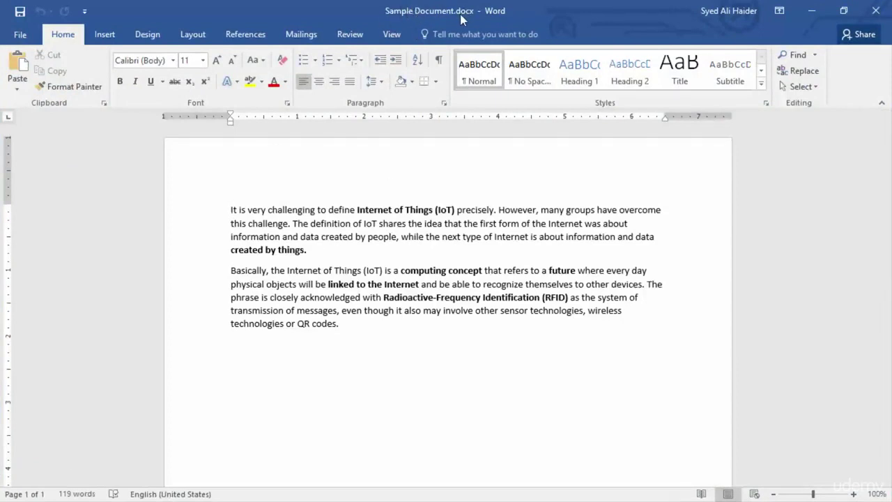
left_click_drag(229, 209, 213, 223)
left_click(214, 223)
left_click(371, 255)
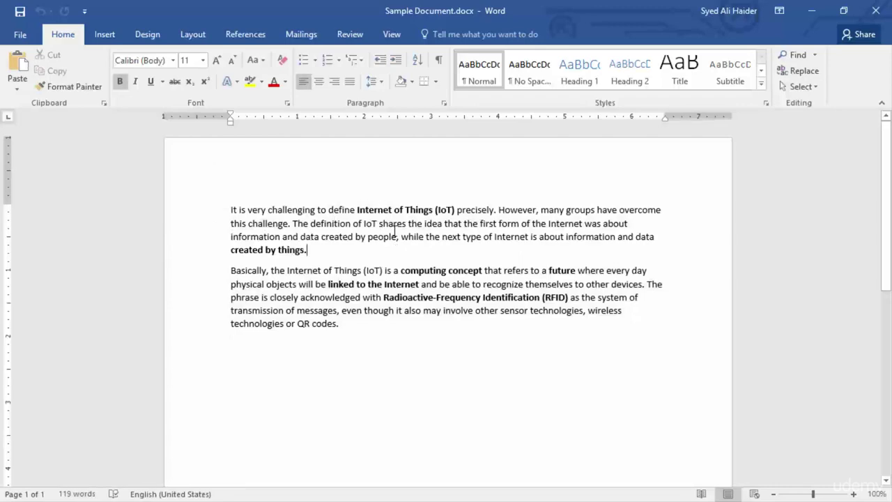
left_click(809, 8)
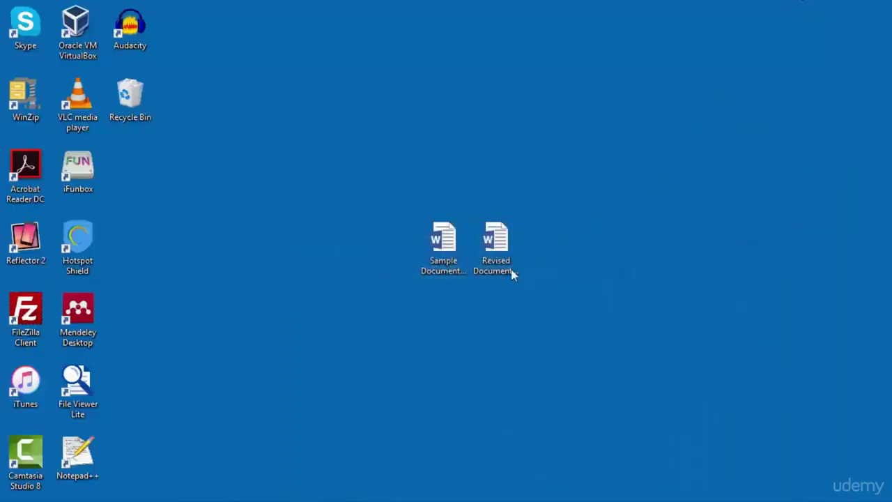
Step: Open Revised Document, then bring the Sample Document window back to the front
left_click(496, 268)
key("alt+Tab")
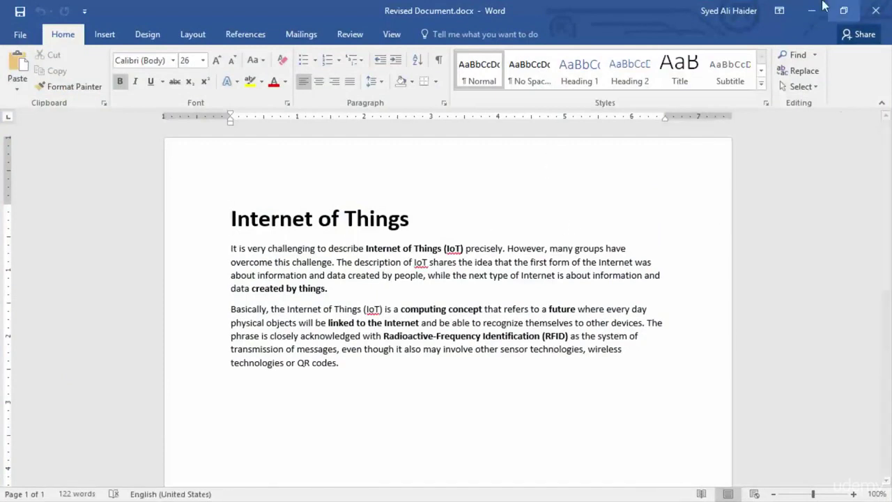
mouse_move(645, 498)
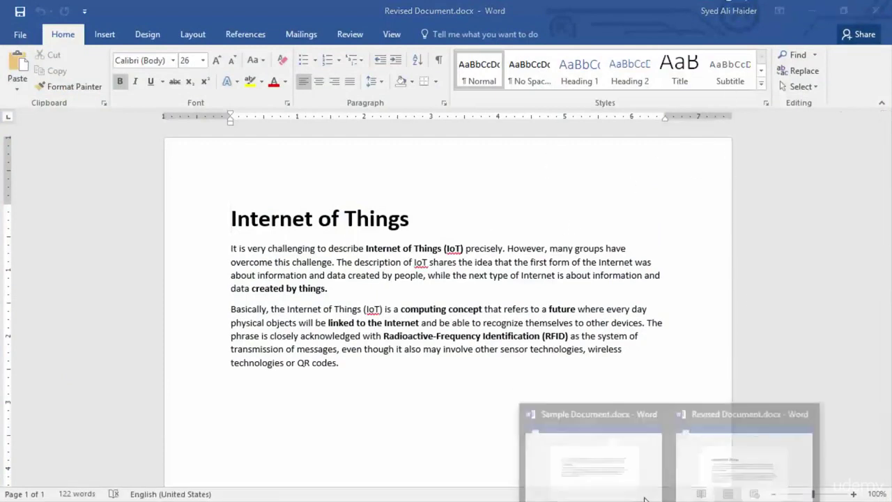
left_click(605, 470)
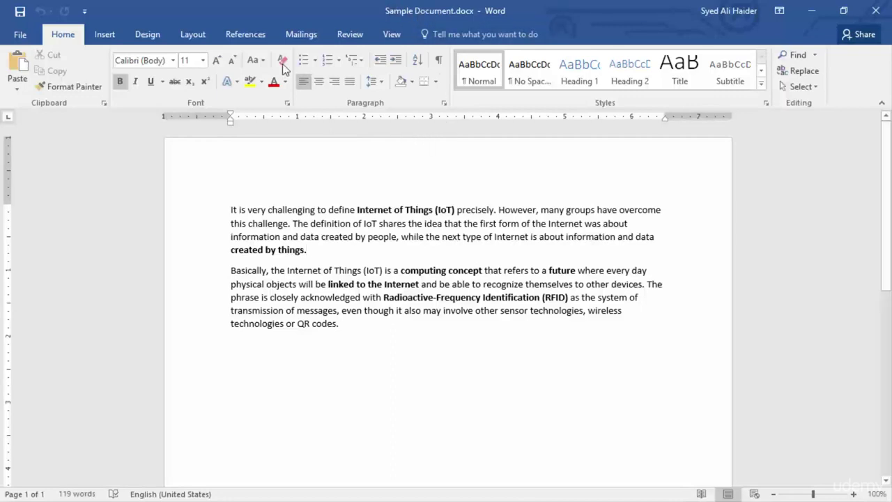
Step: On the Review ribbon, open the Compare dropdown menu
left_click(355, 38)
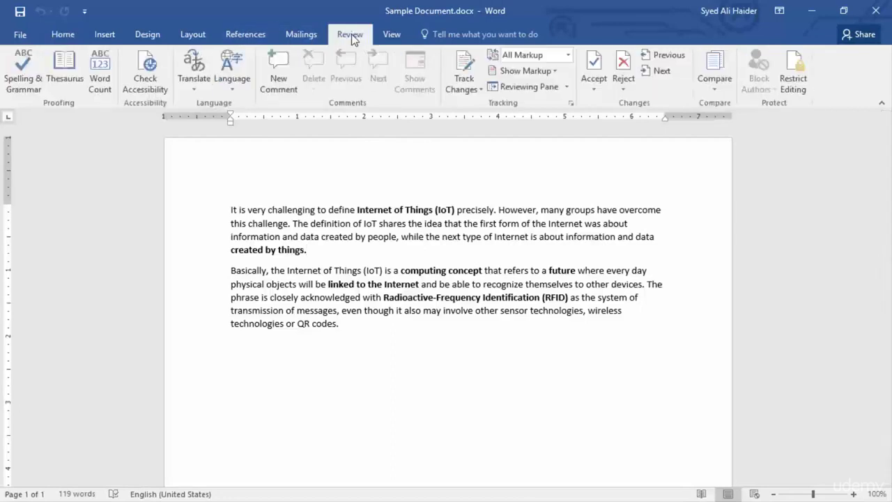
left_click(715, 87)
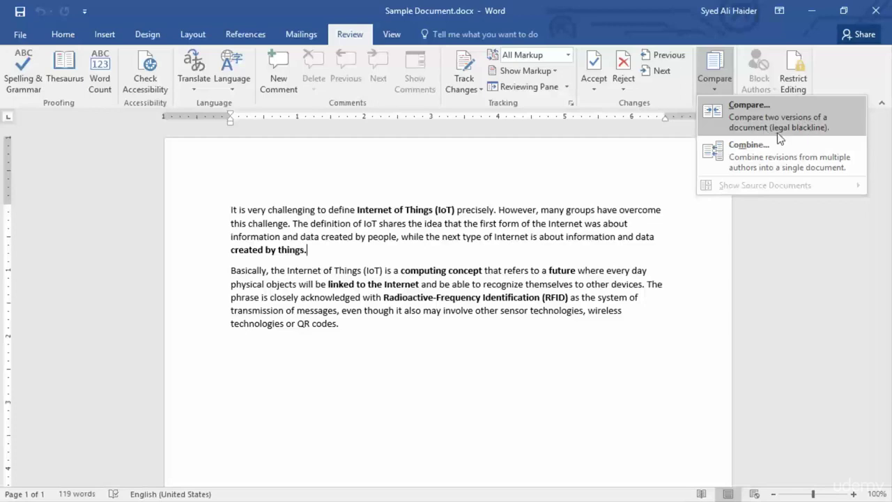
Step: Start Compare and set Sample Document.docx from the Desktop as the original document
left_click(777, 110)
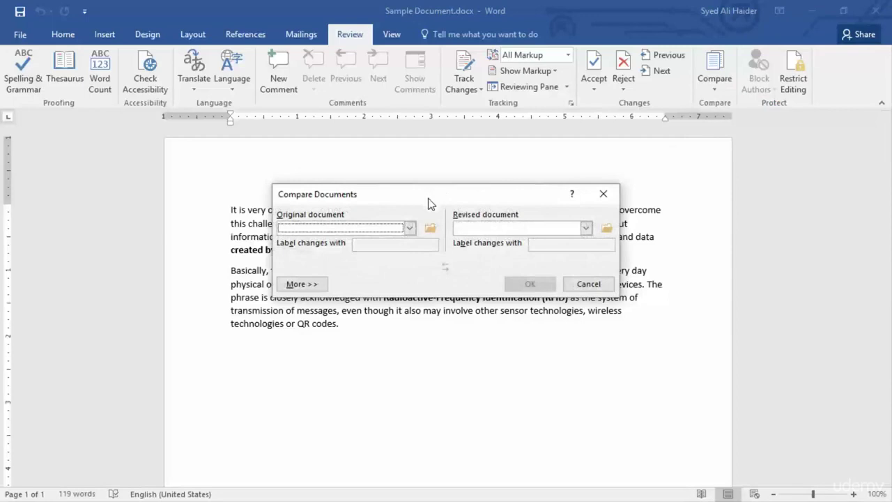
left_click(410, 229)
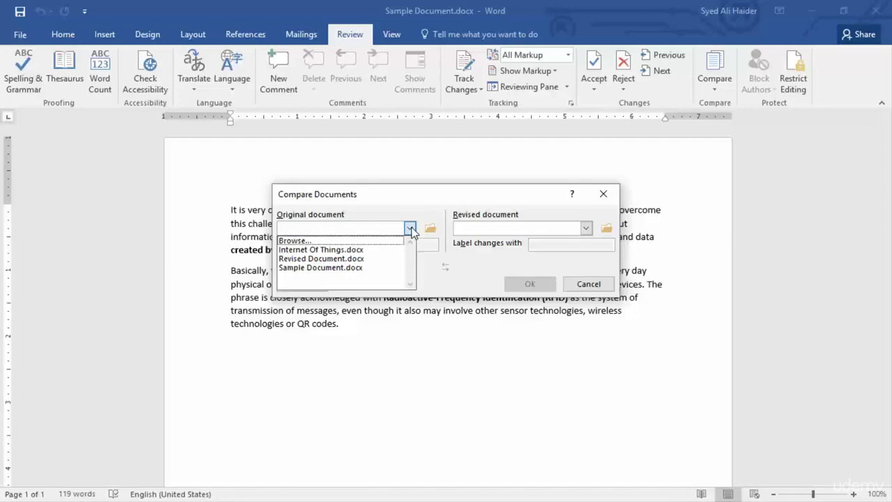
left_click(351, 242)
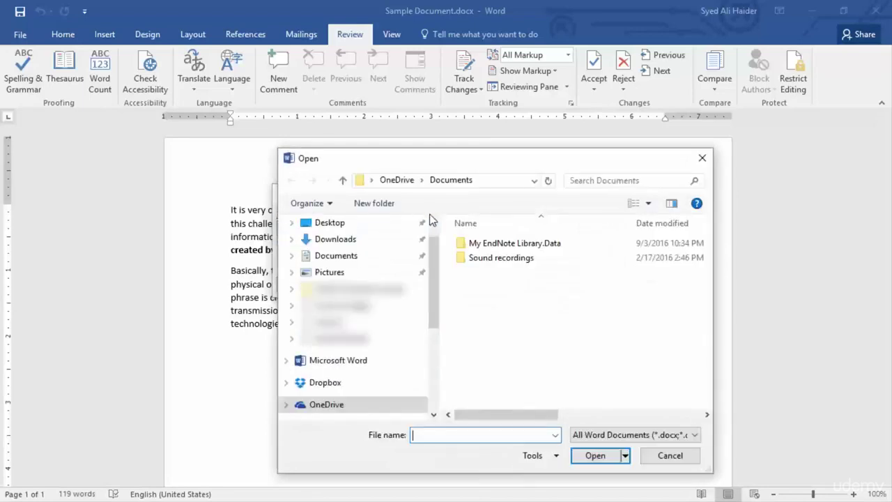
left_click(352, 224)
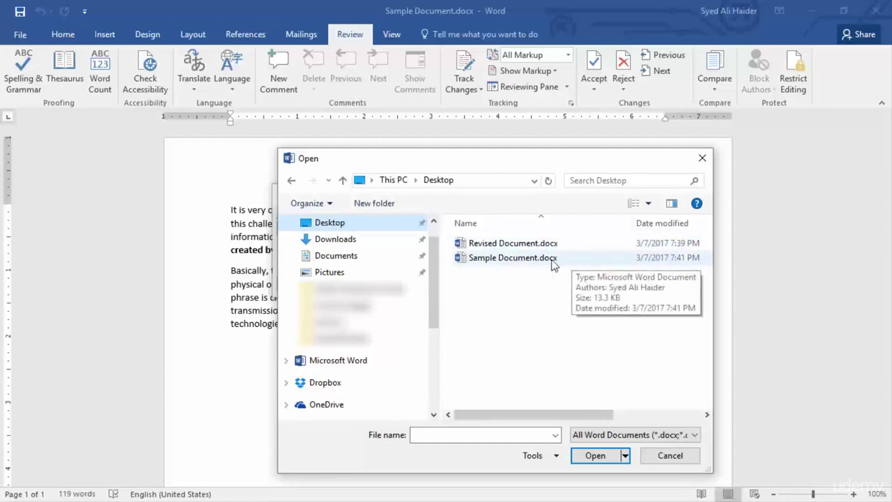
double_click(567, 257)
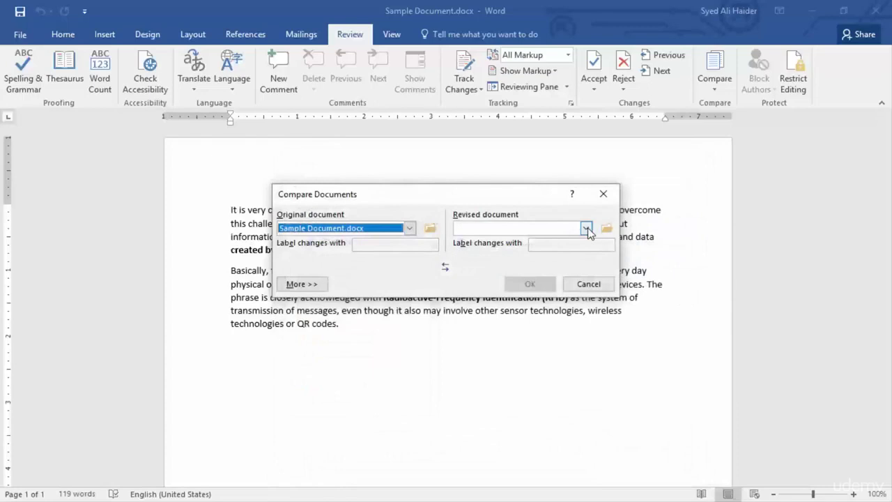
Step: Browse to and choose Revised Document.docx as the revised document
left_click(588, 232)
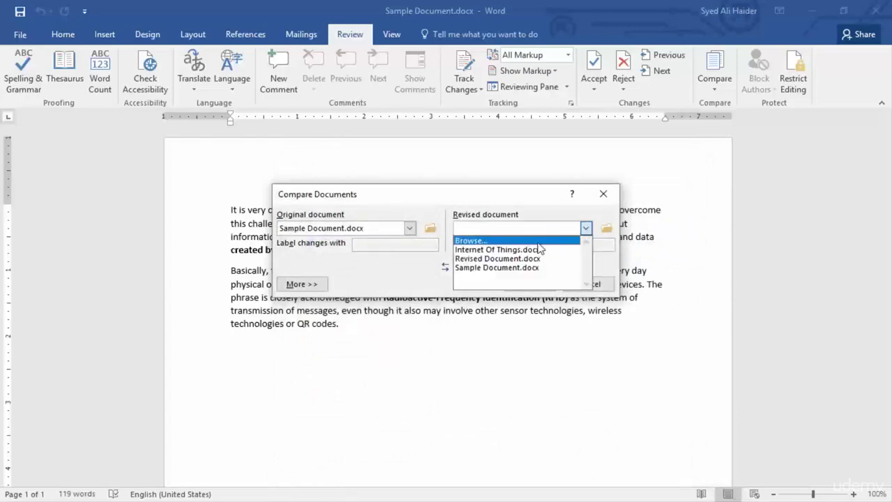
left_click(537, 239)
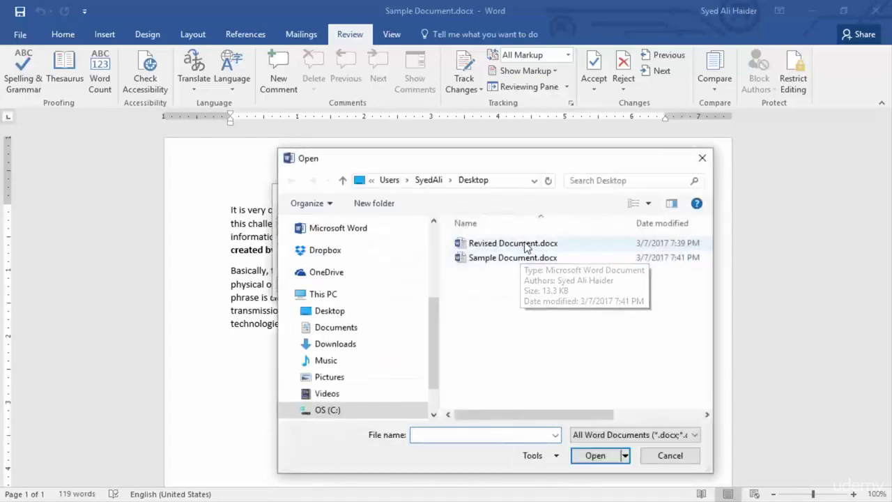
double_click(567, 245)
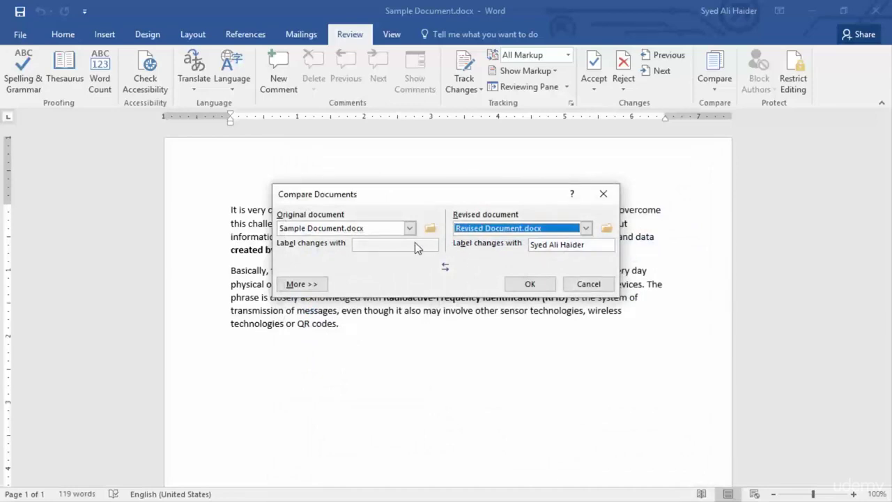
Step: Edit the Label changes with field, entering the author's name
left_click(593, 244)
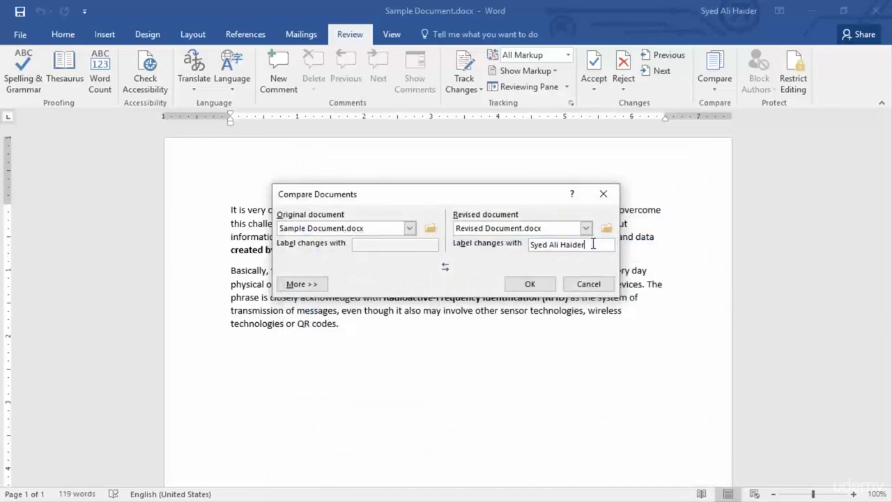
left_click_drag(574, 246, 528, 250)
left_click(572, 246)
type("ClayD")
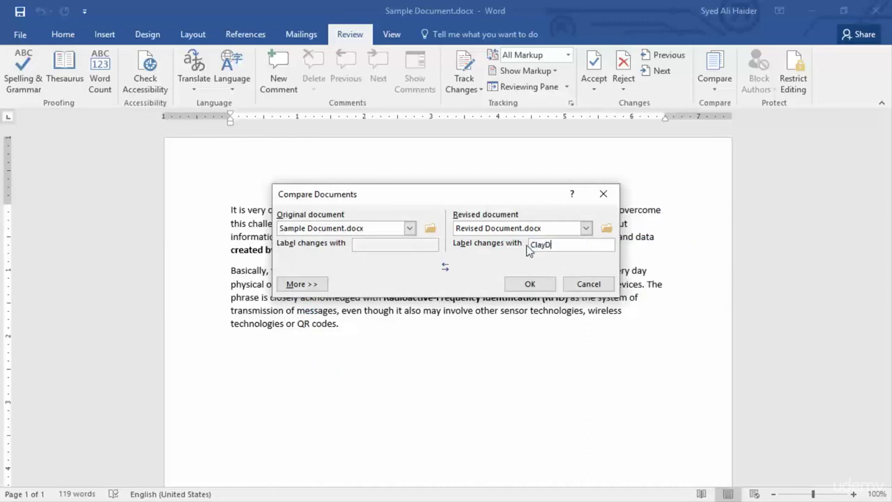
key("BackSpace")
key("BackSpace")
key("BackSpace")
key("BackSpace")
key("BackSpace")
key("BackSpace")
key("BackSpace")
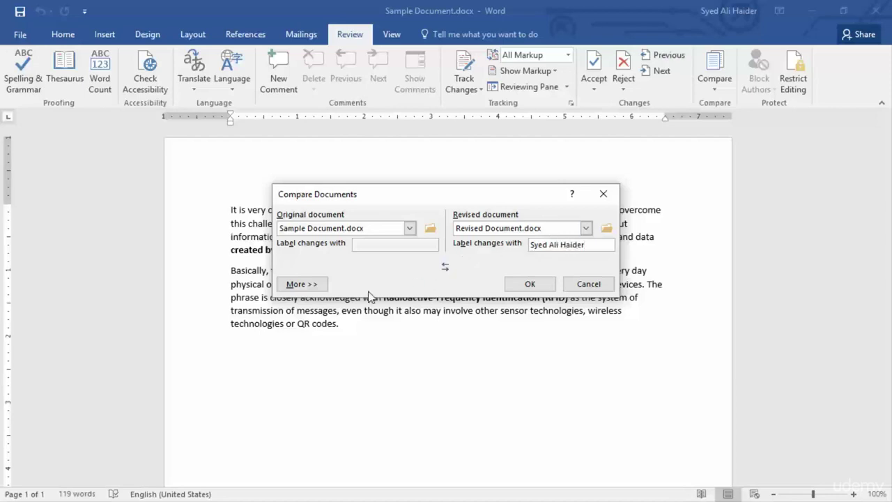
Step: Expand the Compare Documents dialog with More >> to show all comparison settings
left_click(310, 280)
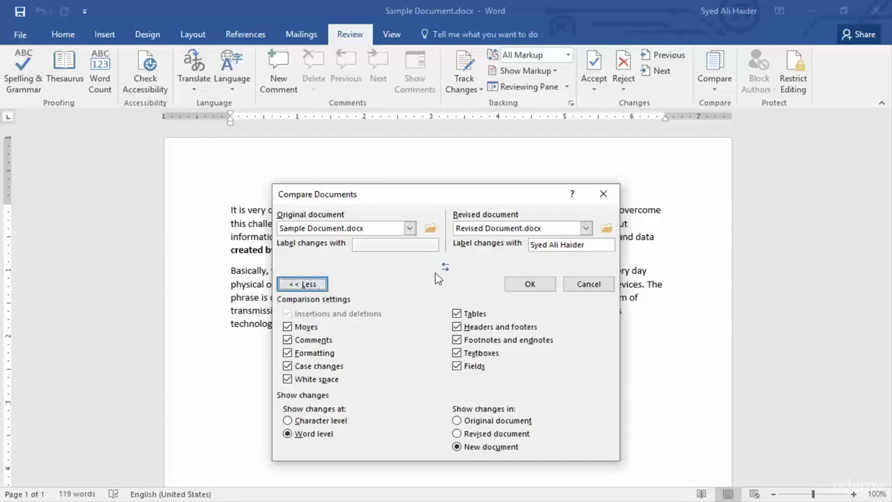
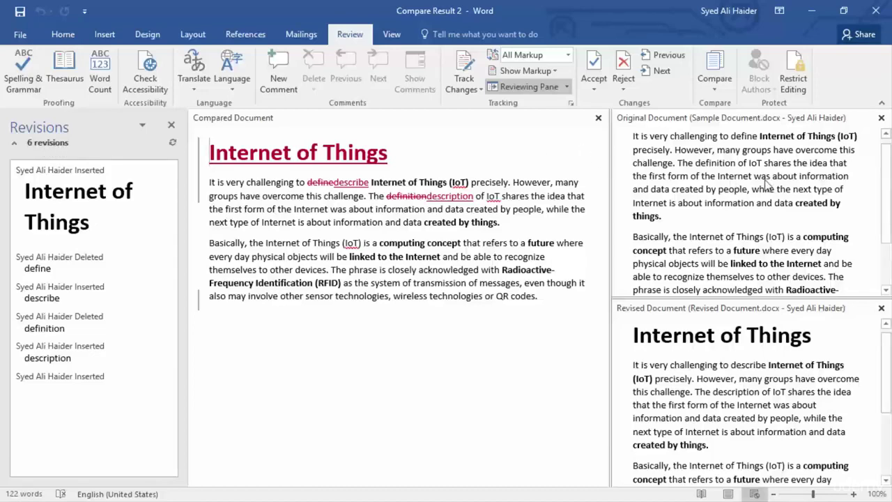
scroll(767, 183, "up", 1)
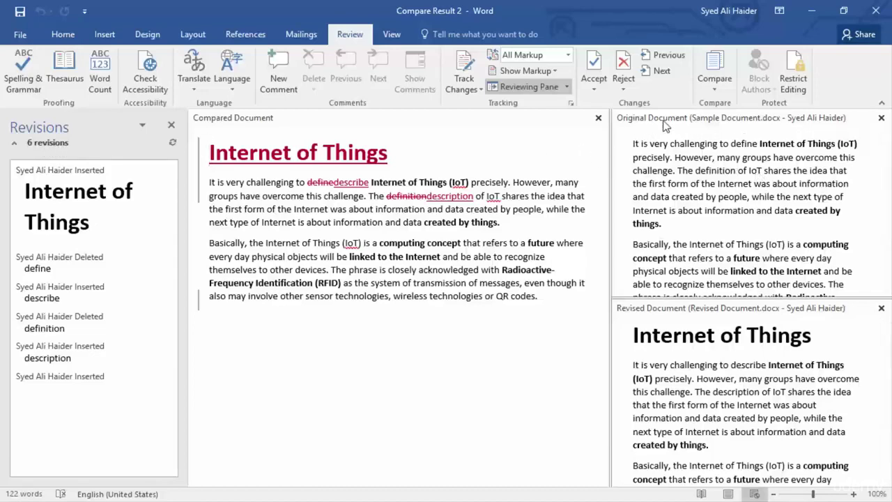
scroll(747, 157, "down", 2)
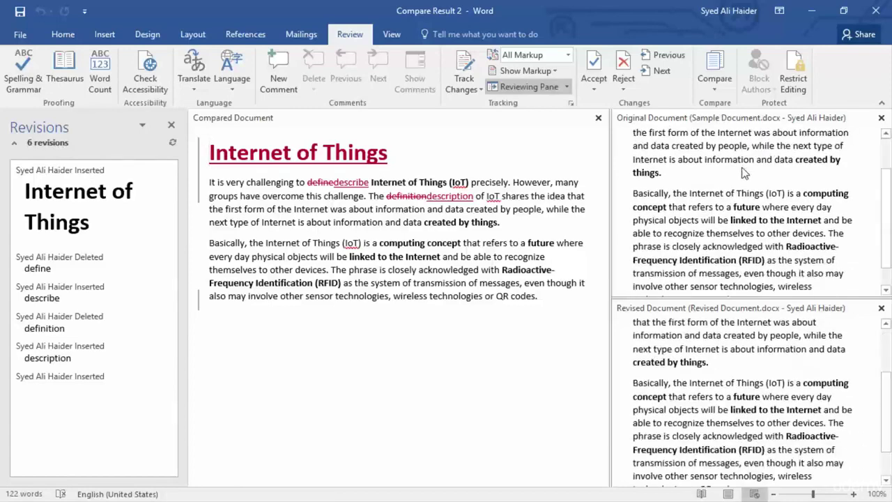
scroll(739, 174, "up", 2)
scroll(732, 345, "down", 1)
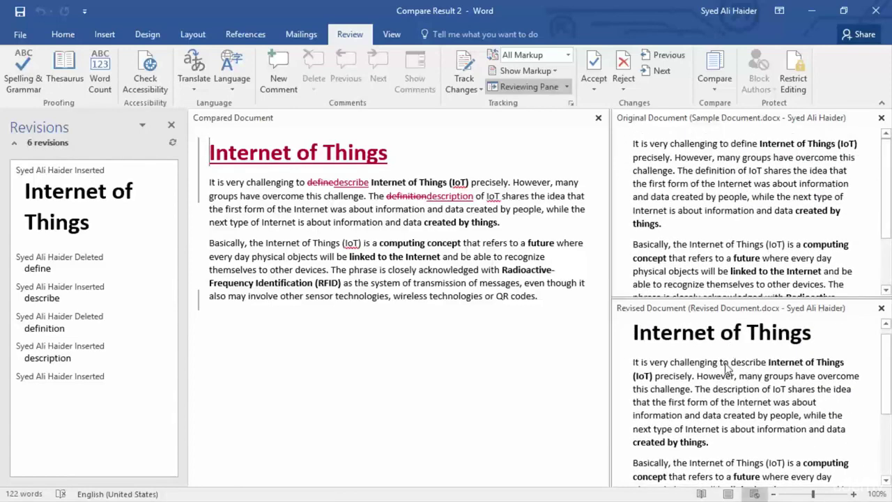
scroll(767, 412, "up", 1)
scroll(871, 419, "down", 2)
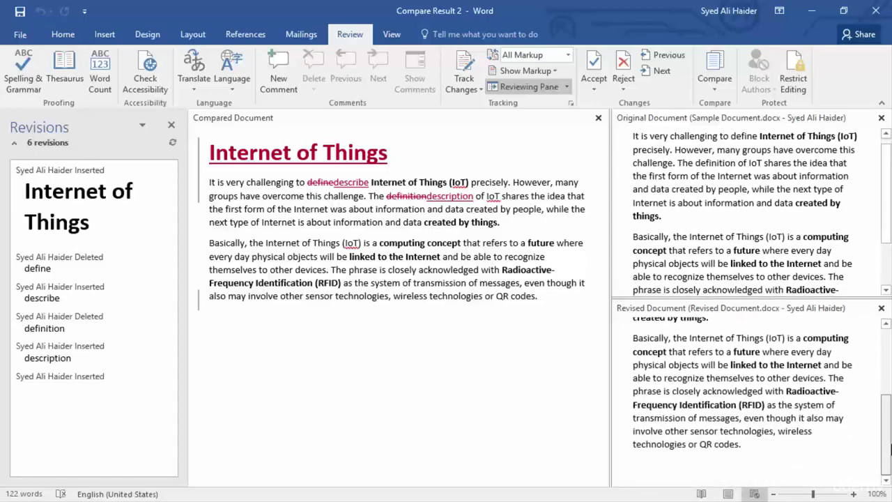
scroll(866, 431, "up", 2)
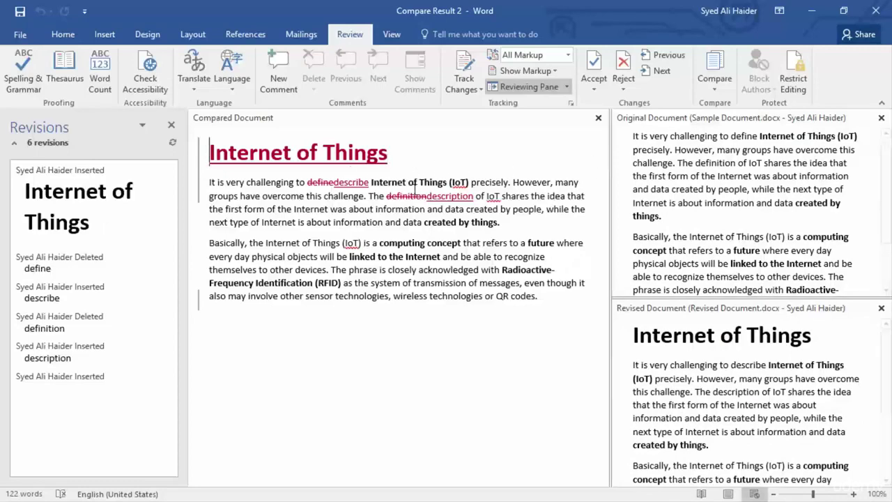
scroll(675, 185, "up", 1)
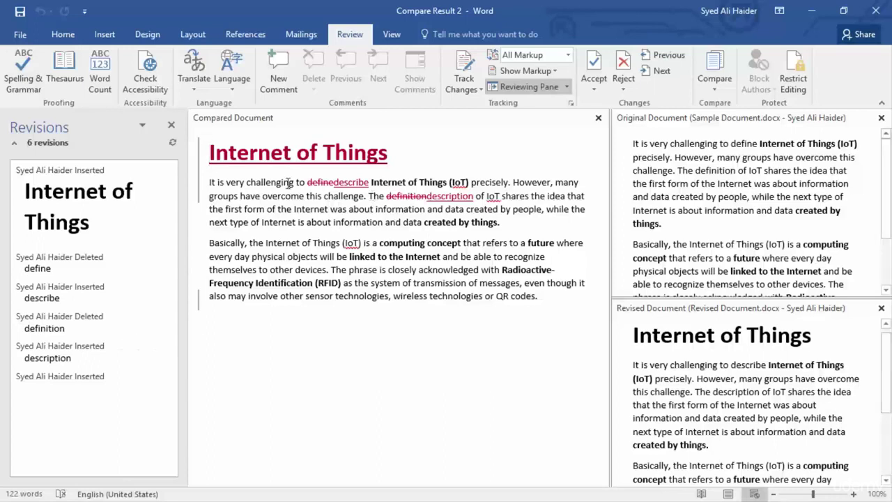
left_click_drag(208, 152, 403, 158)
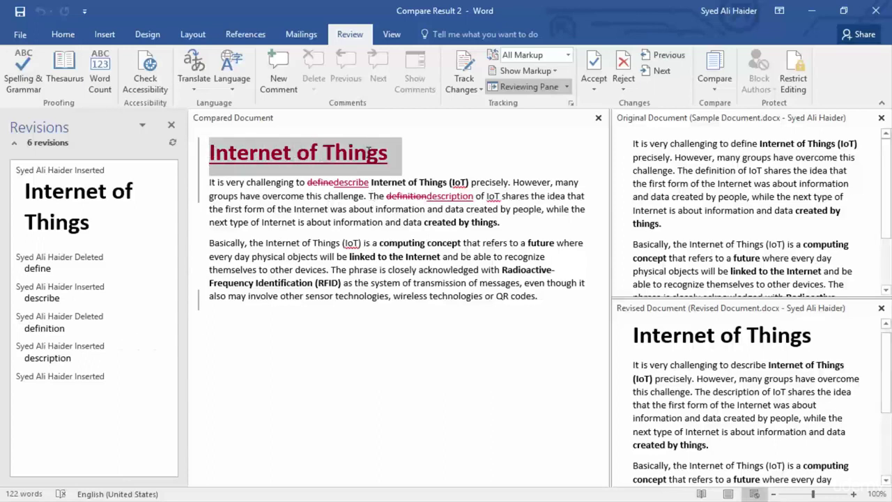
left_click(405, 157)
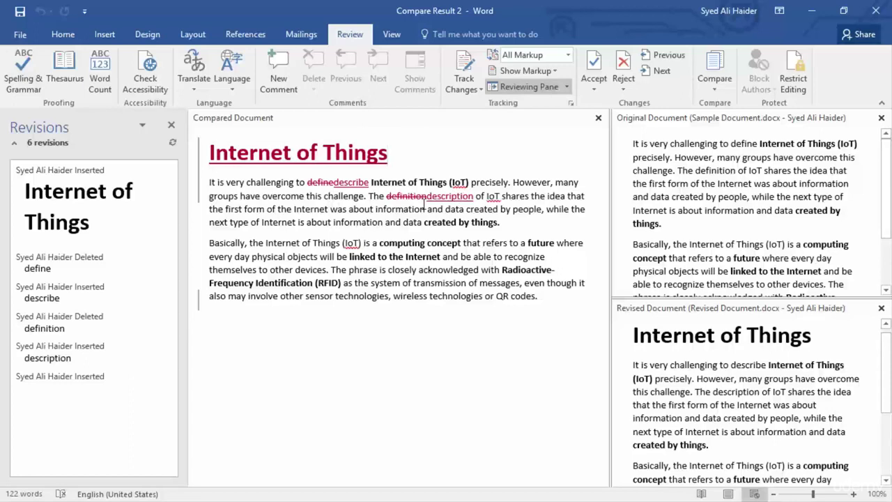
mouse_move(444, 200)
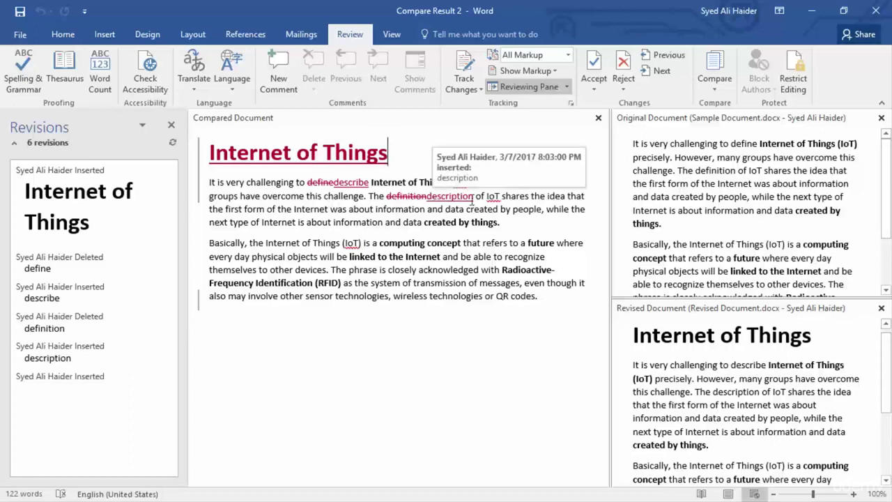